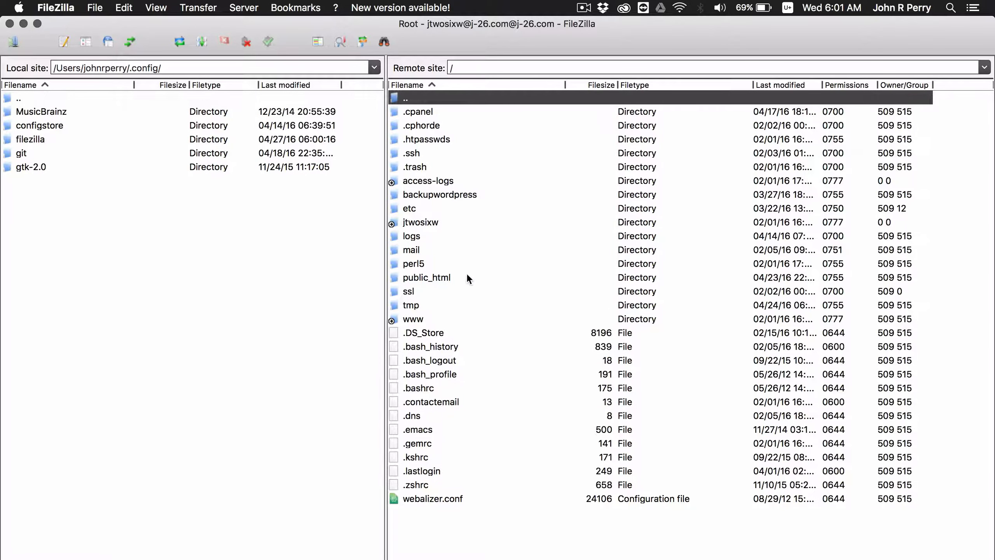
Open the remote public_html folder and the local Dropbox/Downloads/Downloads folder.
{"action": "left_click", "coordinate": [467, 274]}
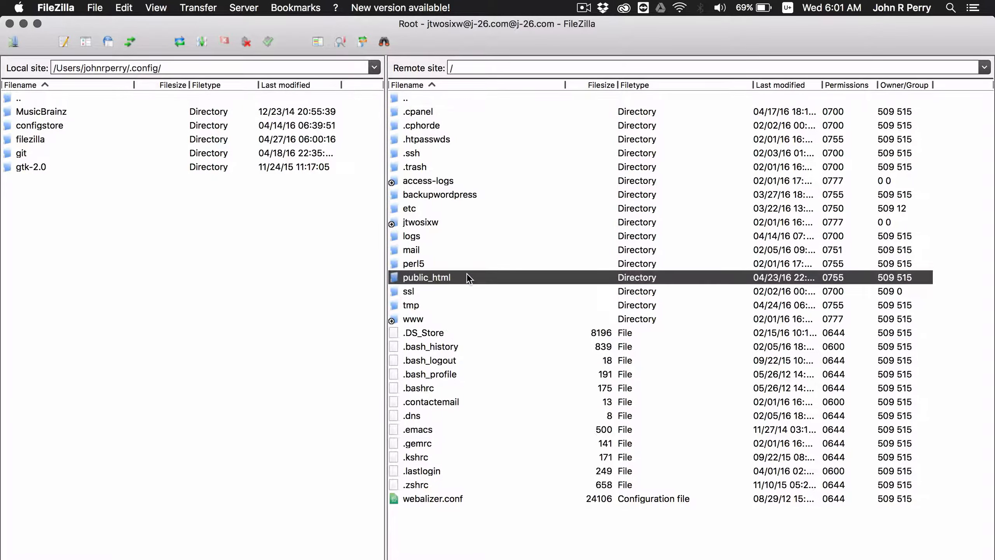
{"action": "double_click", "coordinate": [466, 274]}
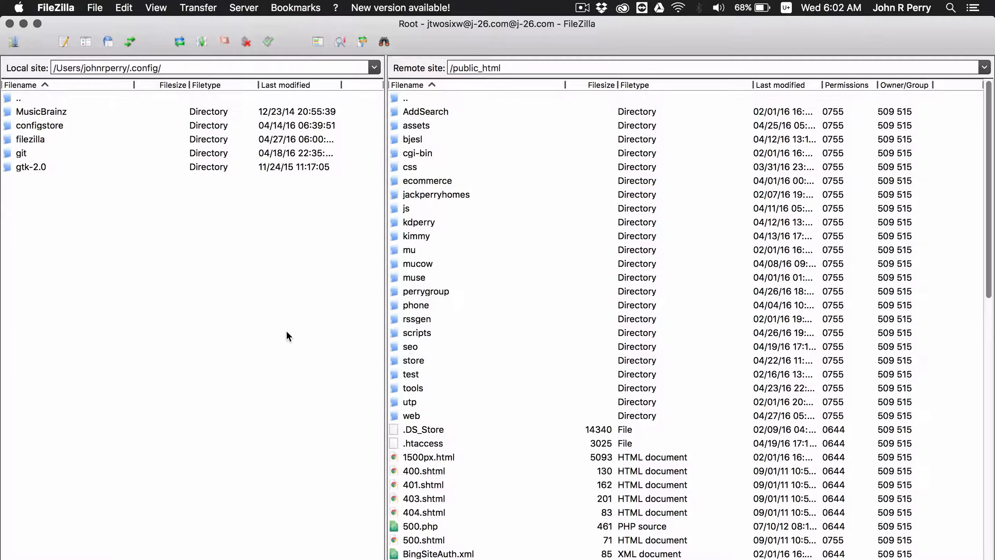
{"action": "left_click", "coordinate": [373, 68]}
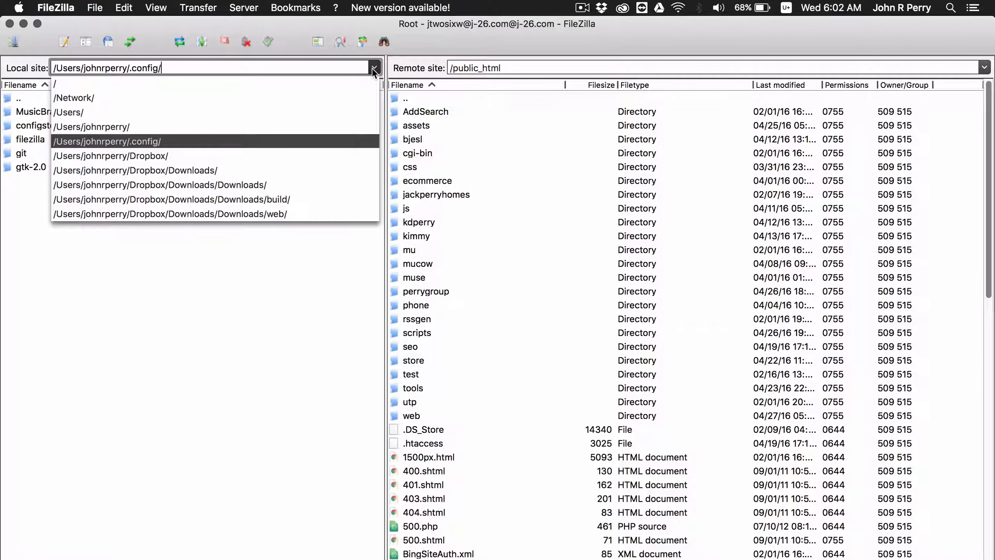
{"action": "left_click", "coordinate": [210, 169]}
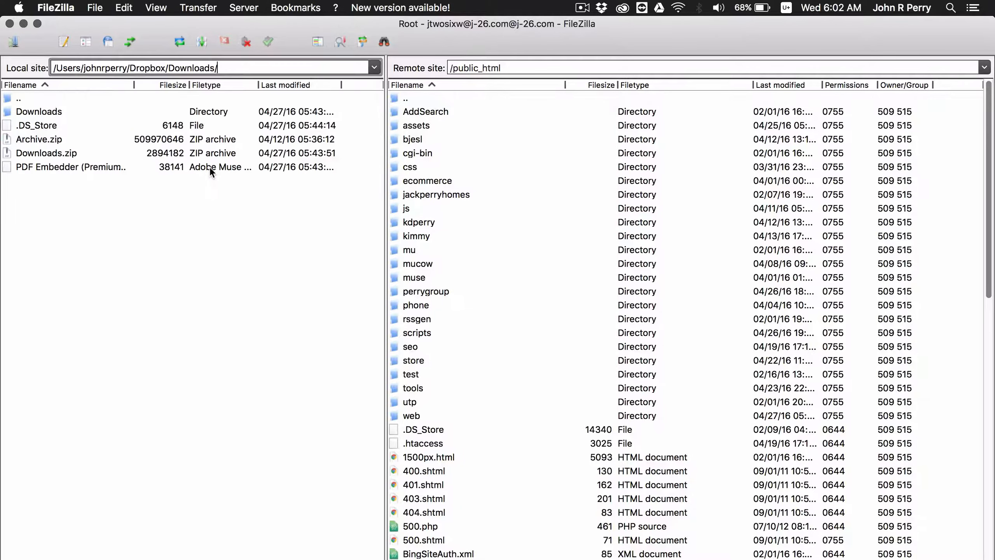
{"action": "double_click", "coordinate": [40, 111]}
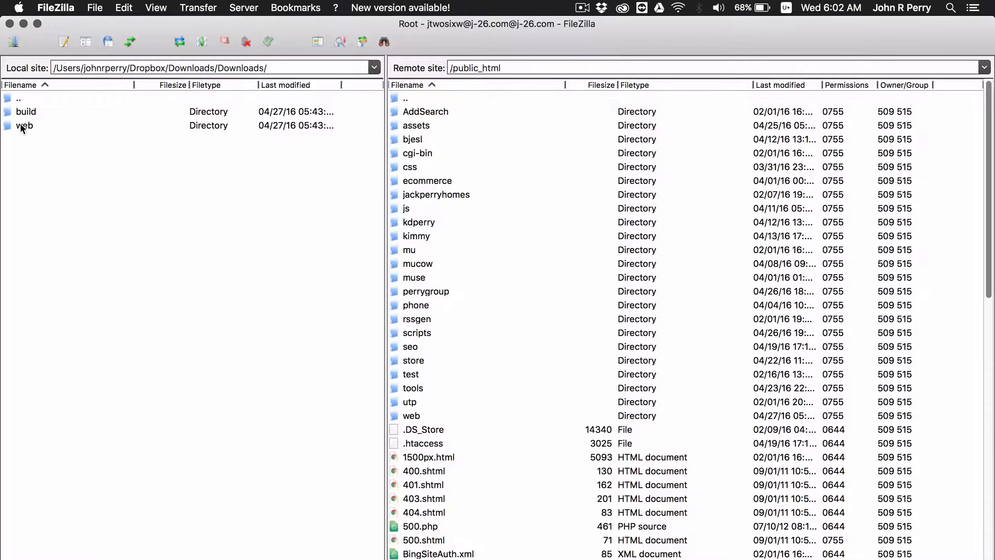
Upload the local build and web folders to the server's public_html folder.
{"action": "left_click", "coordinate": [42, 127]}
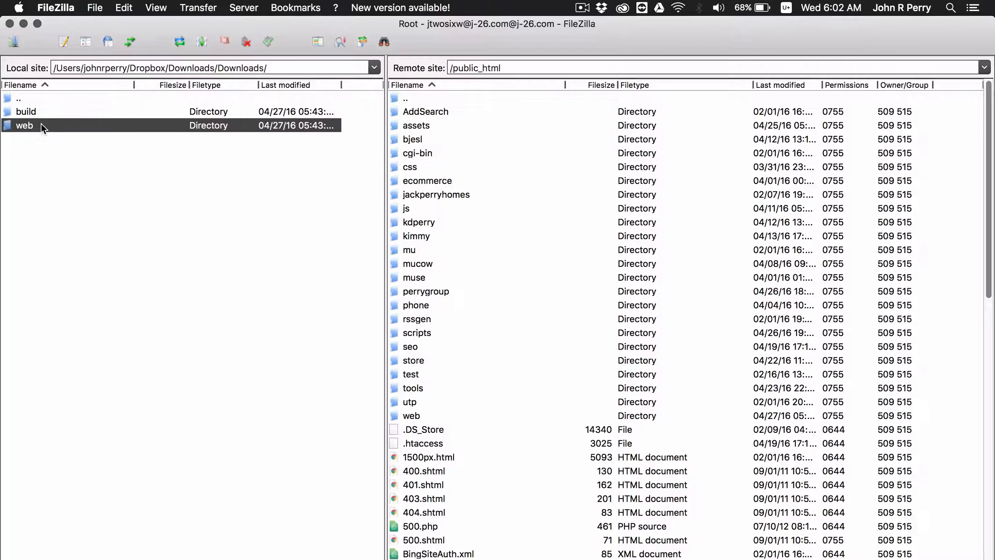
{"action": "left_click", "coordinate": [21, 112], "text": "shift"}
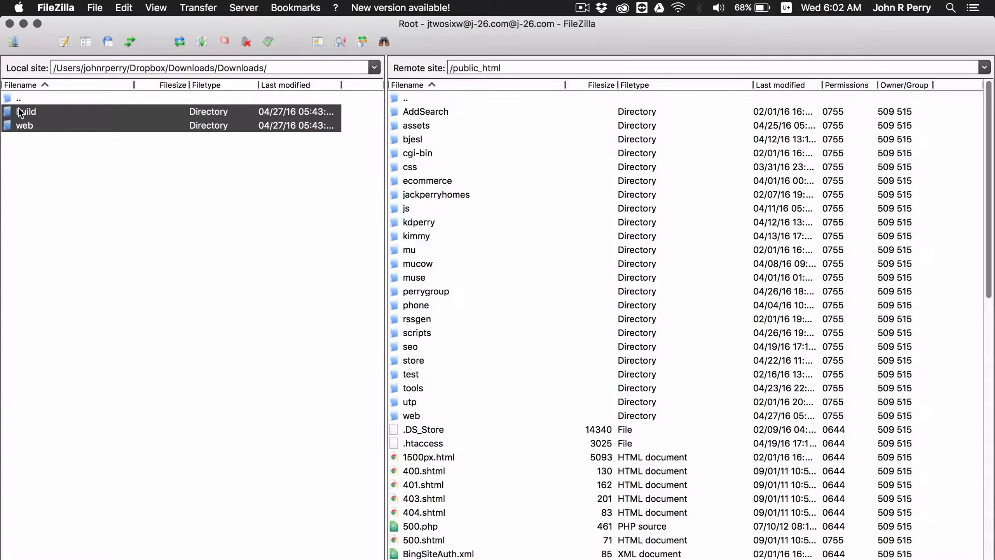
{"action": "right_click", "coordinate": [90, 118]}
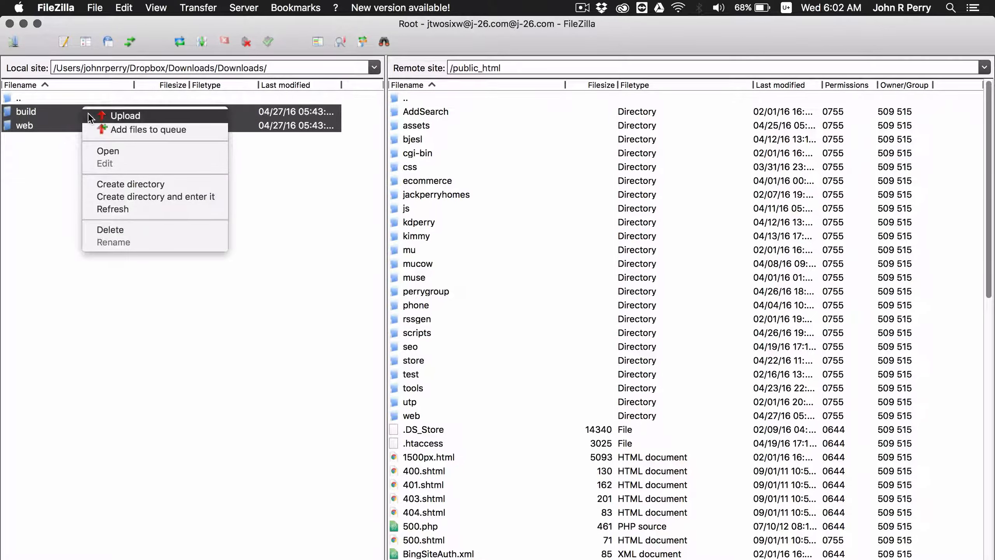
{"action": "left_click", "coordinate": [90, 116]}
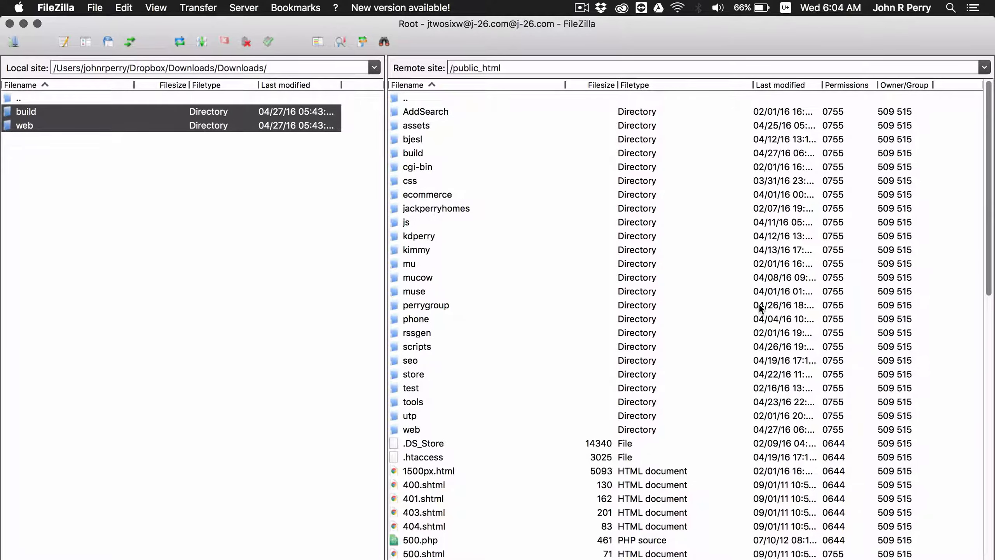
Compare the PDF Embedder demo pages in Chrome with the page design in Adobe Muse, ending in Muse.
{"action": "key", "text": "super+Tab"}
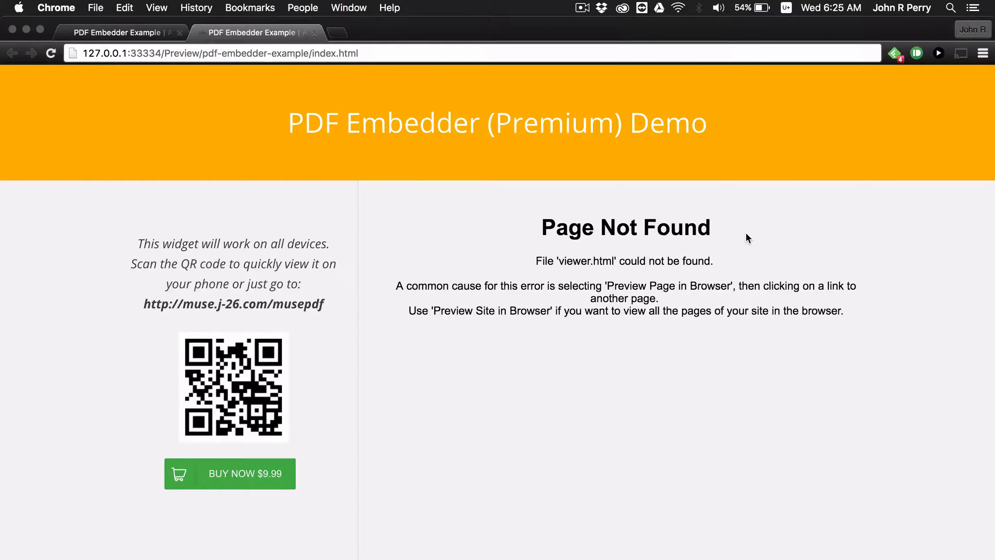
{"action": "key", "text": "super+Tab"}
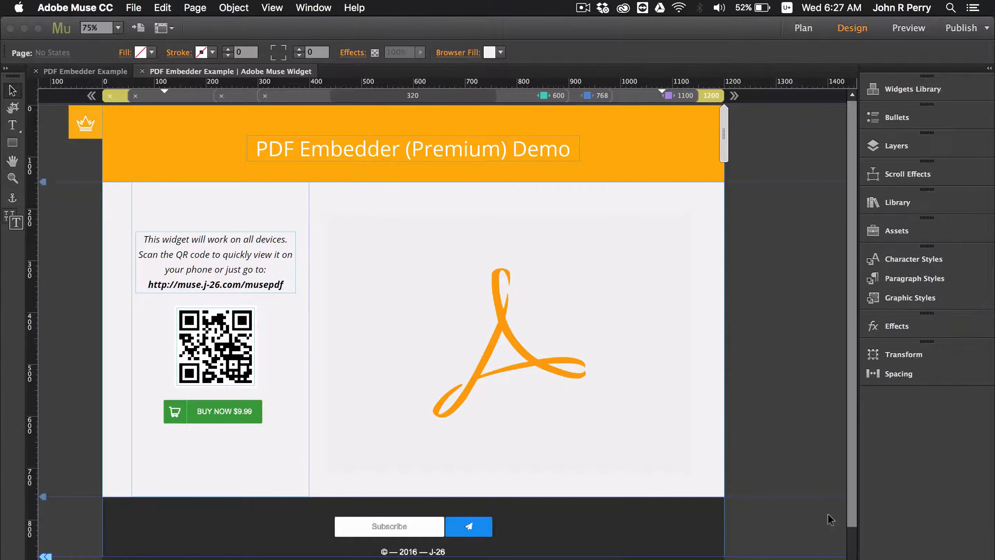
{"action": "key", "text": "super+Tab"}
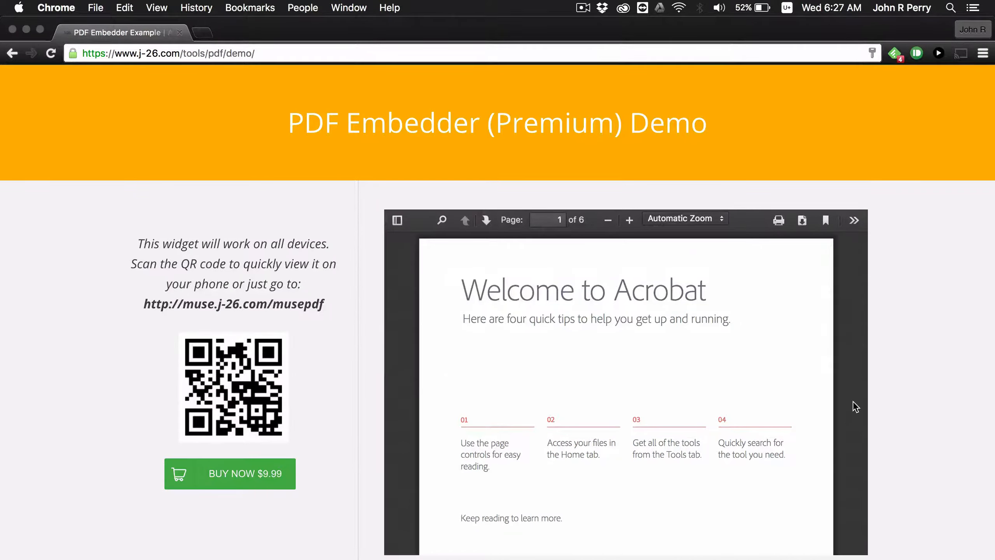
{"action": "key", "text": "super+Tab"}
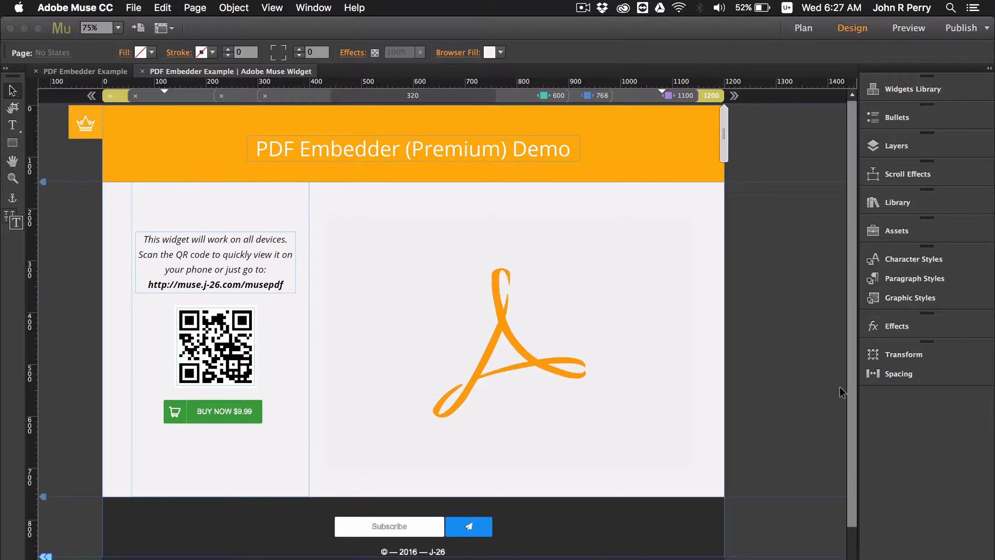
Select the PDF Embedder (Premium) widget on the page and expand the PDF section of its options.
{"action": "left_click", "coordinate": [682, 224]}
{"action": "left_click", "coordinate": [703, 213]}
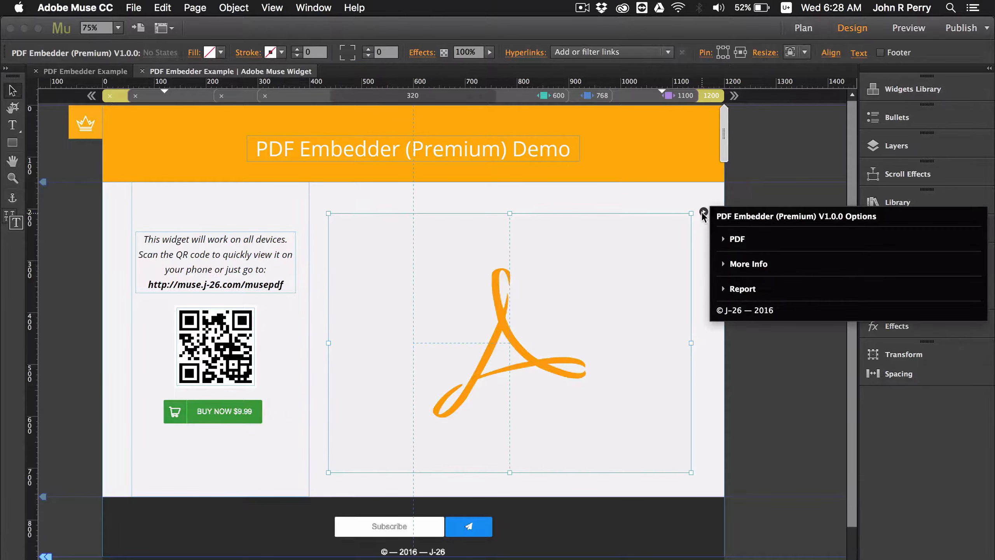
{"action": "left_click", "coordinate": [735, 238]}
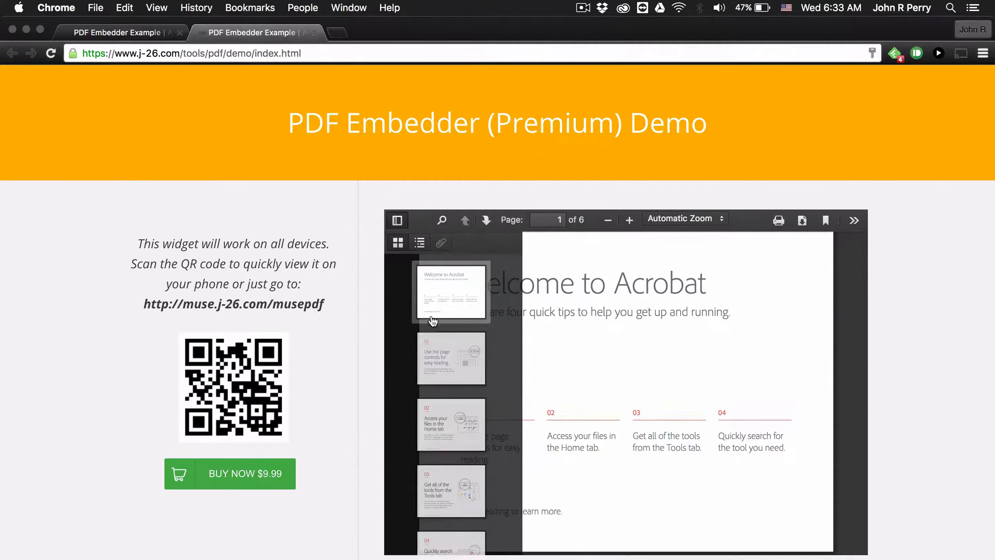
Look through the page thumbnails in the PDF viewer's sidebar on the live demo page in Chrome.
{"action": "scroll", "coordinate": [507, 292], "scroll_direction": "down", "scroll_amount": 5}
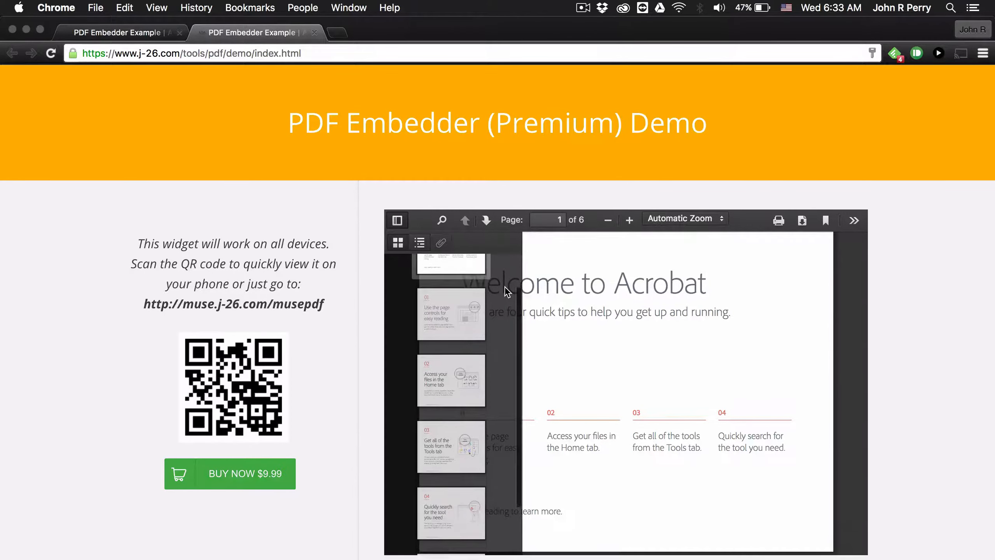
{"action": "scroll", "coordinate": [507, 292], "scroll_direction": "up", "scroll_amount": 3}
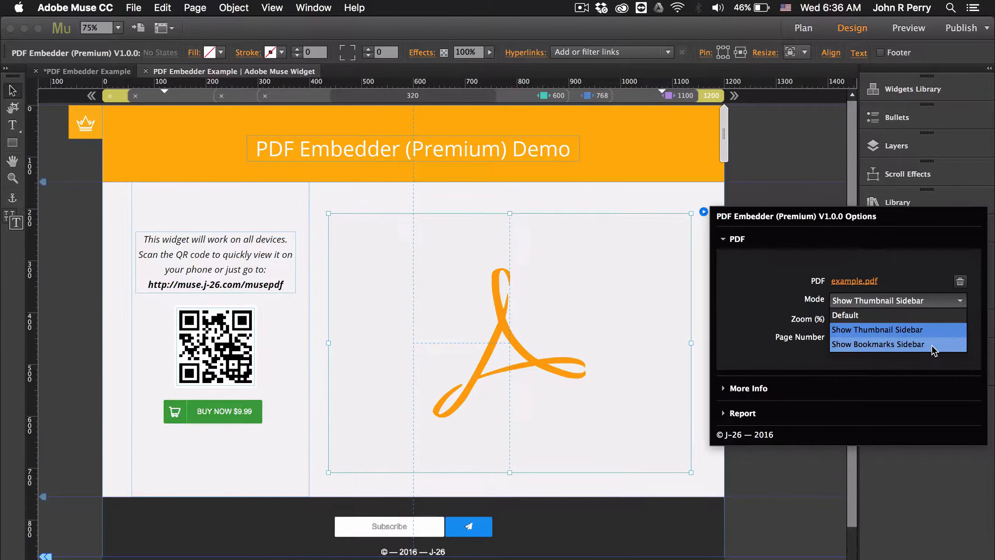
In Adobe Muse, set the PDF Embedder widget's mode to Show Bookmarks Sidebar.
{"action": "left_click", "coordinate": [932, 344]}
{"action": "left_click", "coordinate": [703, 212]}
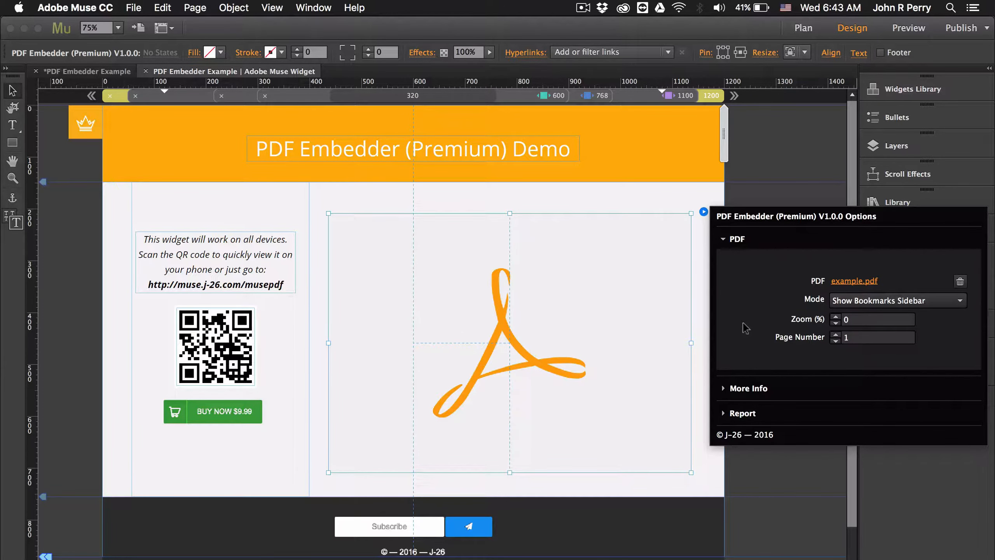
Set the PDF widget's page number to 3, its zoom to 200% and its mode to Default.
{"action": "left_click", "coordinate": [870, 337]}
{"action": "type", "text": "3"}
{"action": "left_click", "coordinate": [870, 317]}
{"action": "key", "text": "Return"}
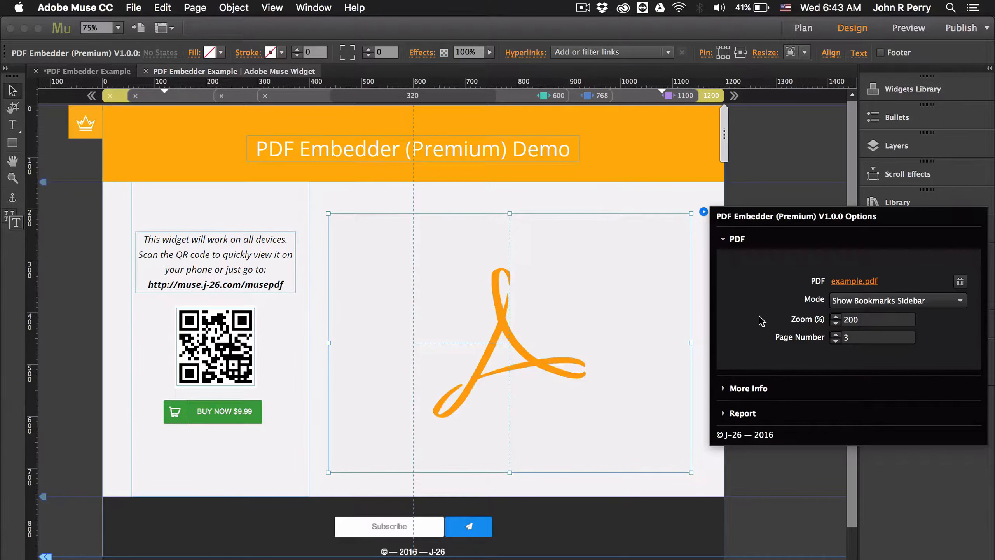
{"action": "left_click", "coordinate": [877, 302]}
{"action": "left_click", "coordinate": [862, 315]}
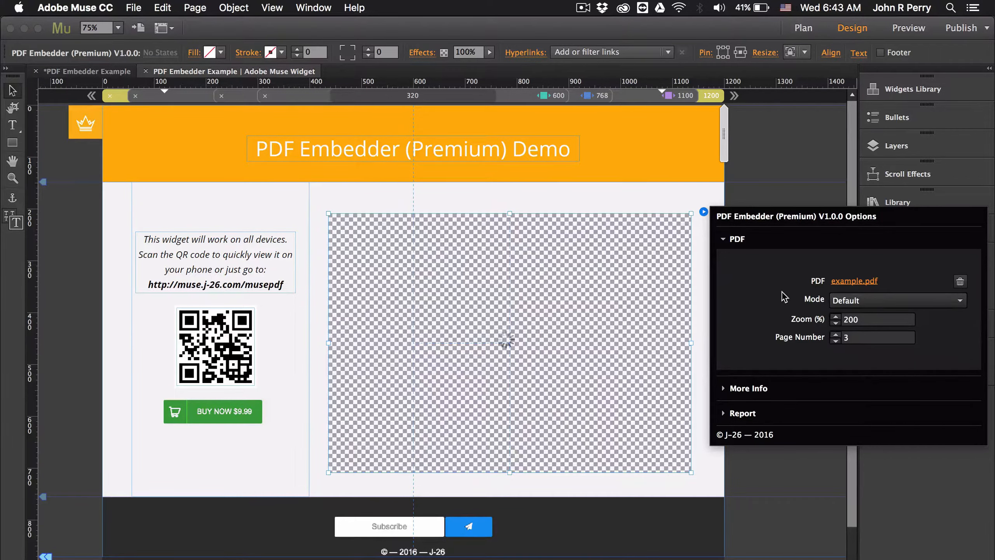
{"action": "left_click", "coordinate": [779, 157]}
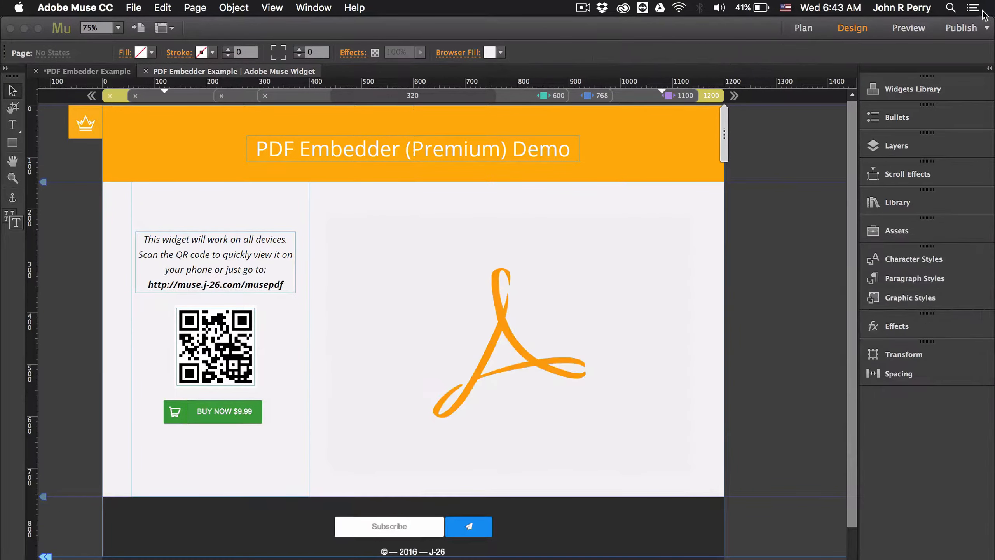
Upload only the modified files to public_html/tools/pdf/demo on the FTP host and check the viewer's zoom on the live page.
{"action": "left_click", "coordinate": [962, 24]}
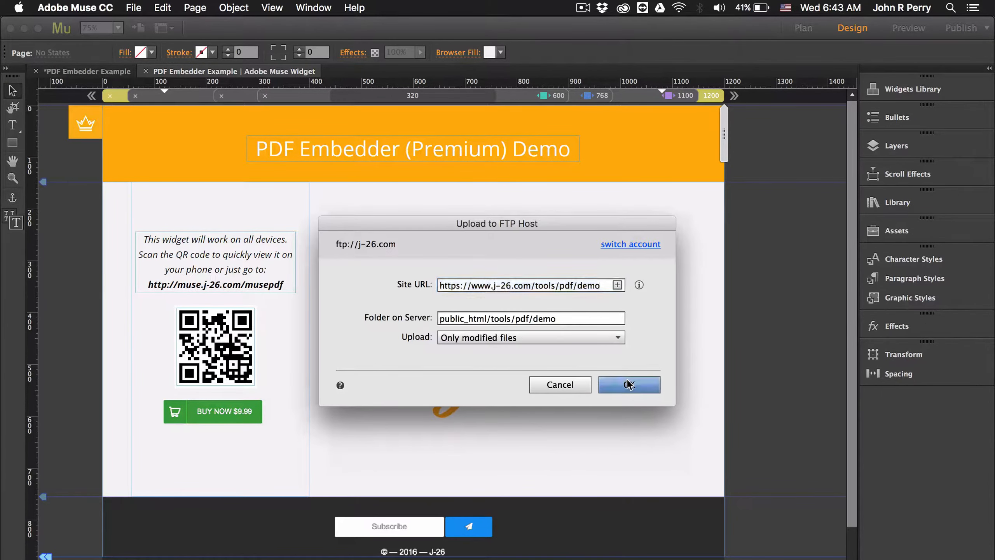
{"action": "left_click", "coordinate": [629, 380]}
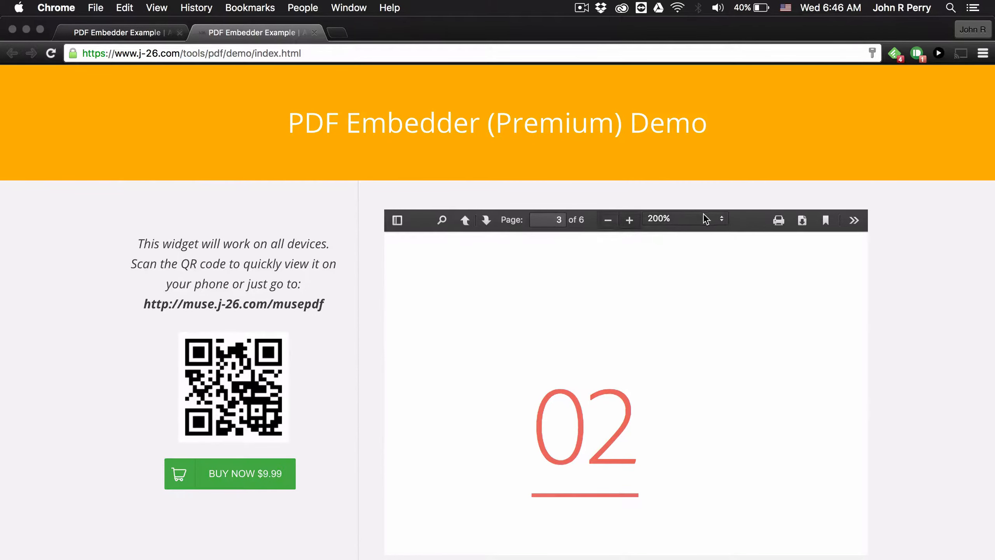
{"action": "left_click", "coordinate": [704, 218]}
{"action": "left_click", "coordinate": [680, 98]}
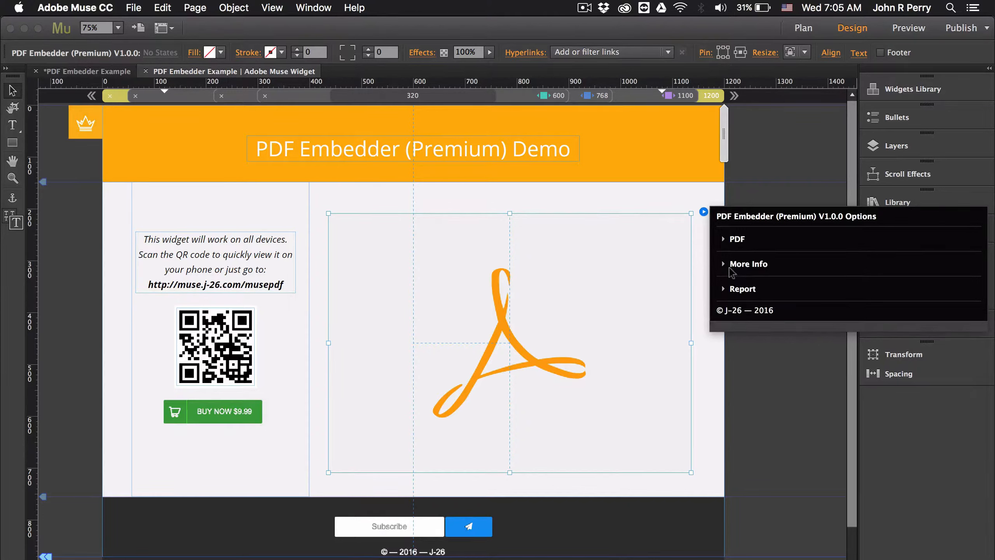
Read the More Info section in the widget's options in Adobe Muse, then view the live demo page in Chrome.
{"action": "left_click", "coordinate": [733, 264]}
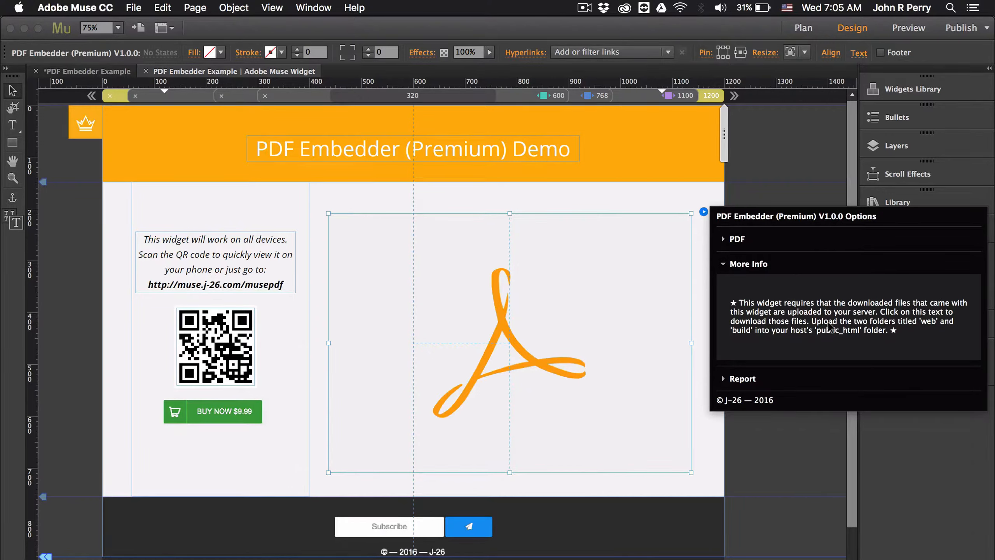
{"action": "key", "text": "super+Tab"}
{"action": "key", "text": "super+Tab"}
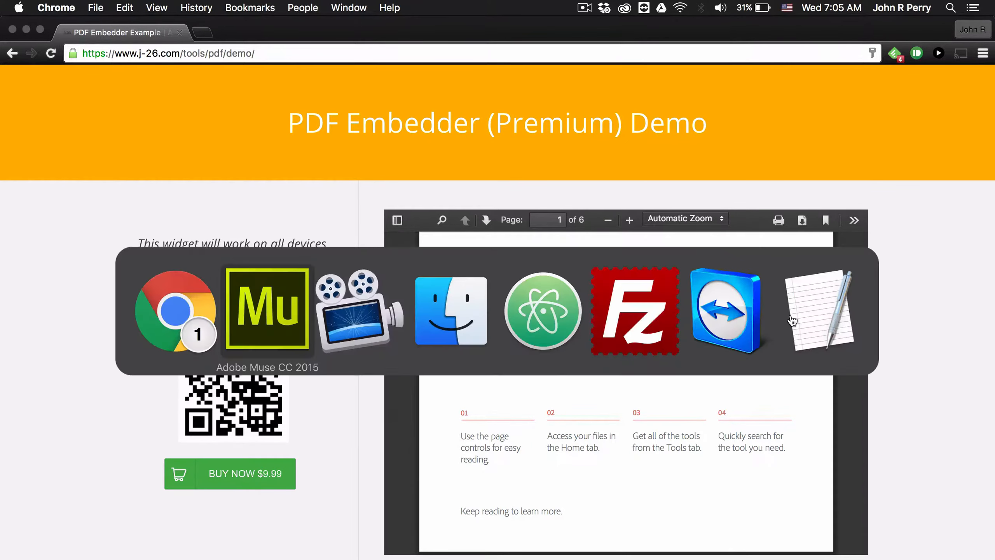
Expand the Report section of the widget's options and open the GitHub bug report form, focusing its comment field.
{"action": "left_click", "coordinate": [704, 211]}
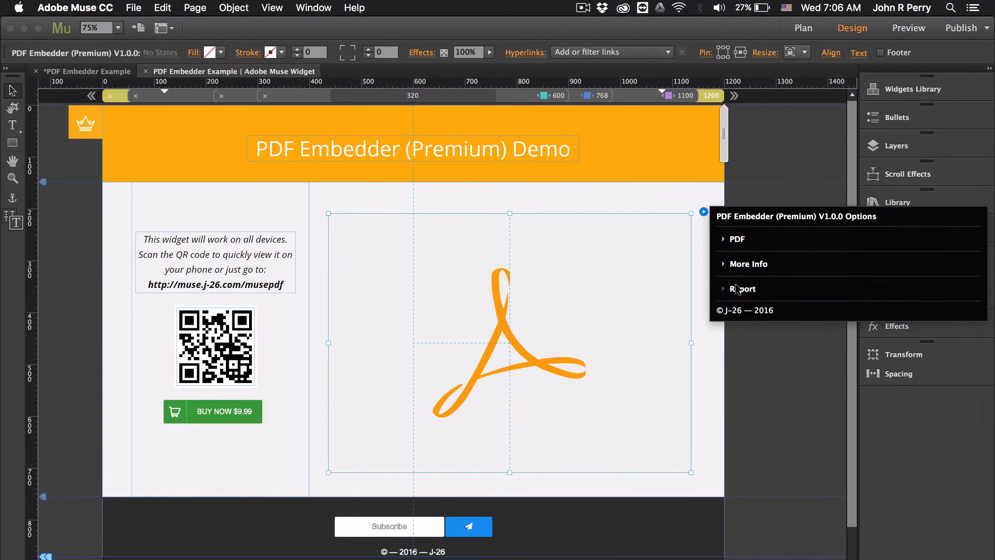
{"action": "left_click", "coordinate": [737, 290]}
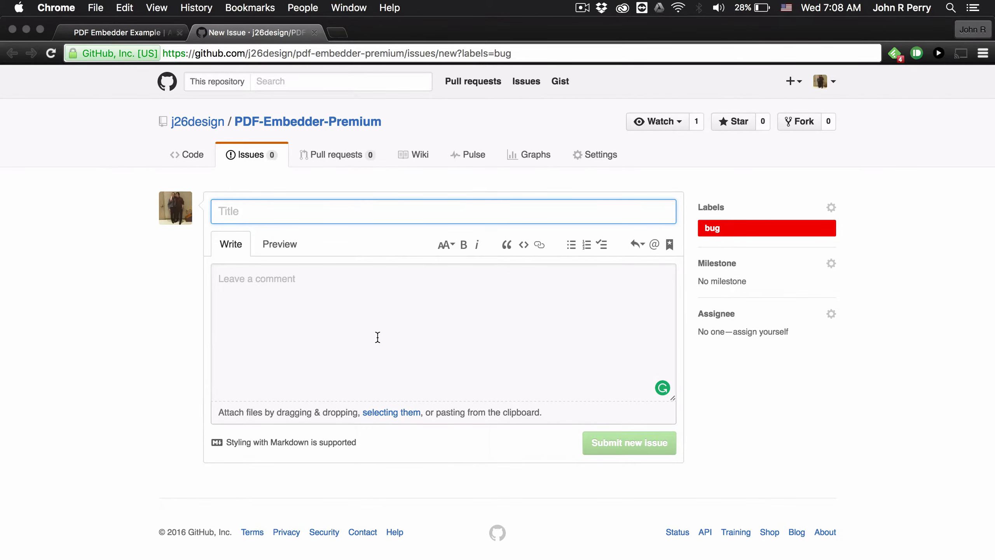
{"action": "left_click", "coordinate": [255, 281]}
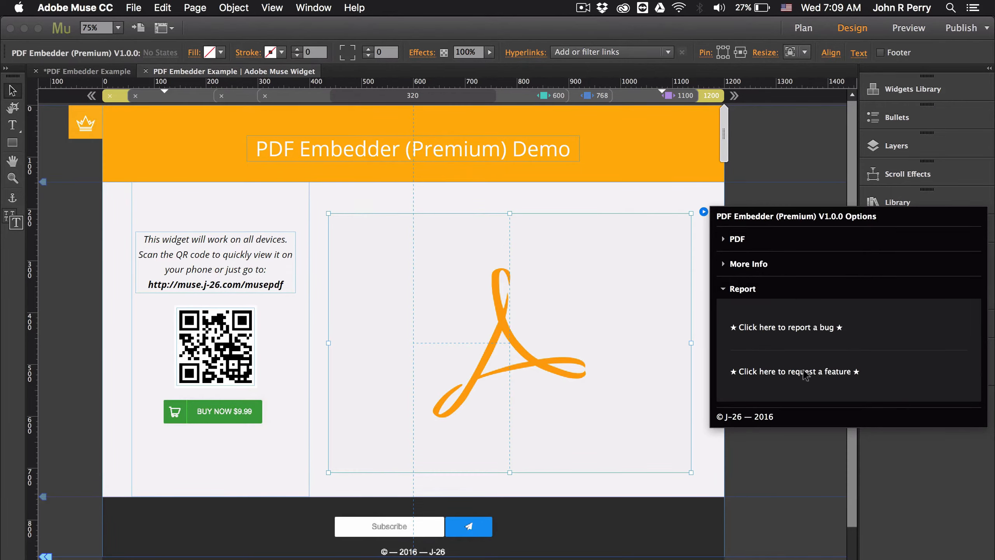
Open the GitHub feature request form from the widget's Report section, then return to Adobe Muse.
{"action": "left_click", "coordinate": [808, 373]}
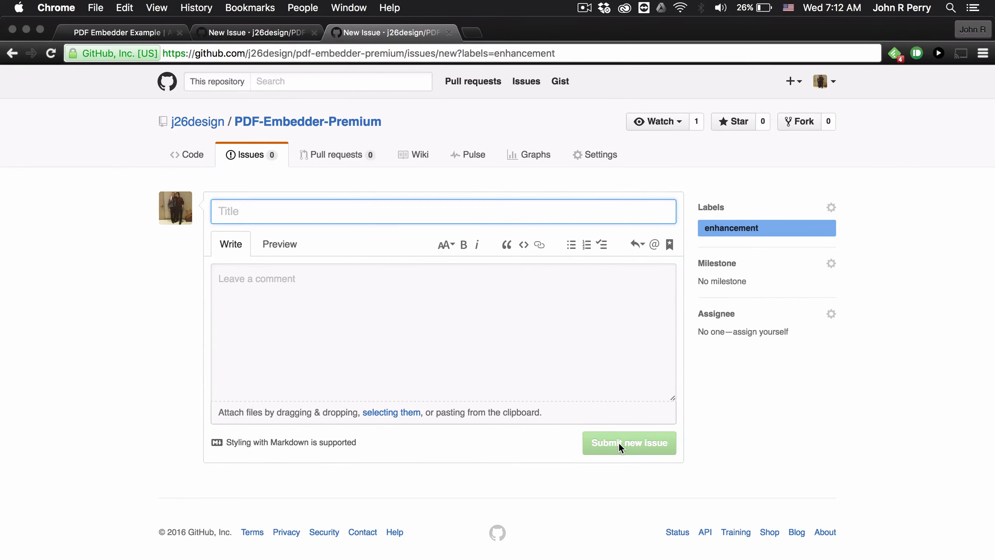
{"action": "key", "text": "super+Tab"}
{"action": "key", "text": "super+Tab"}
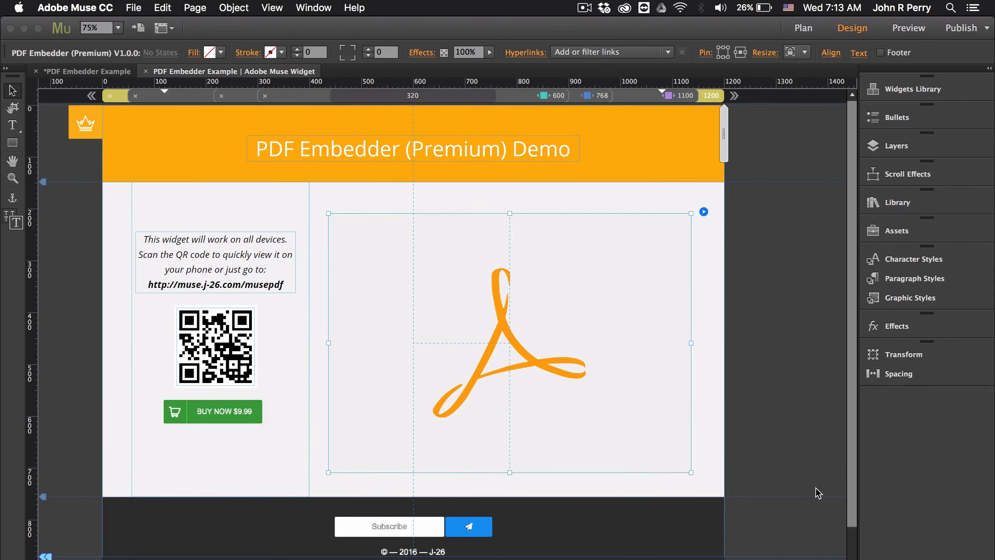